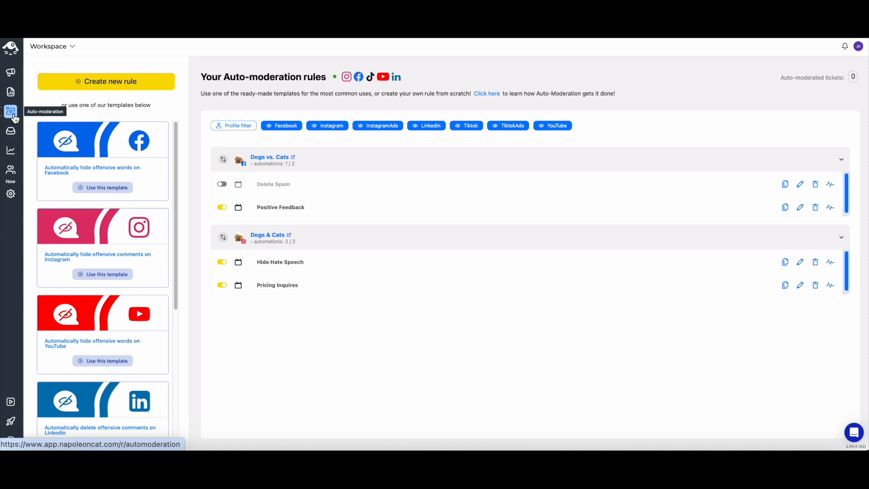
Create a new auto-moderation rule and name it Positive Feedback
click(140, 85)
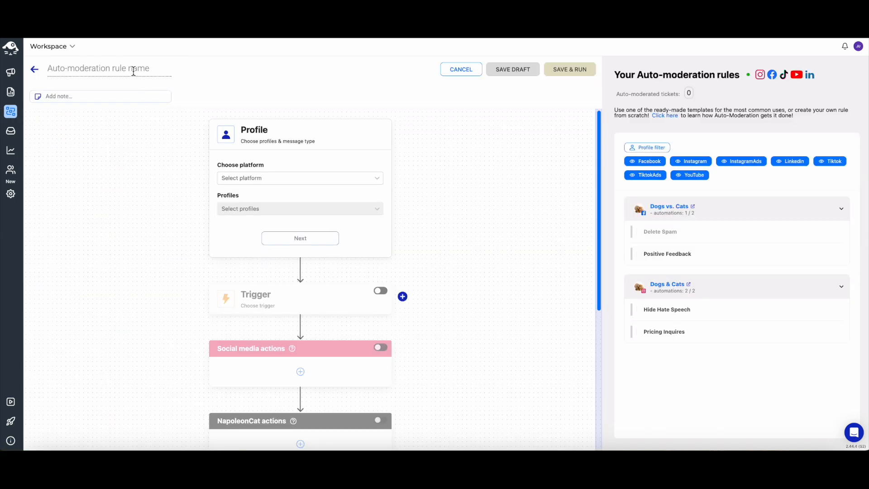
click(134, 72)
text(Positive Feedback)
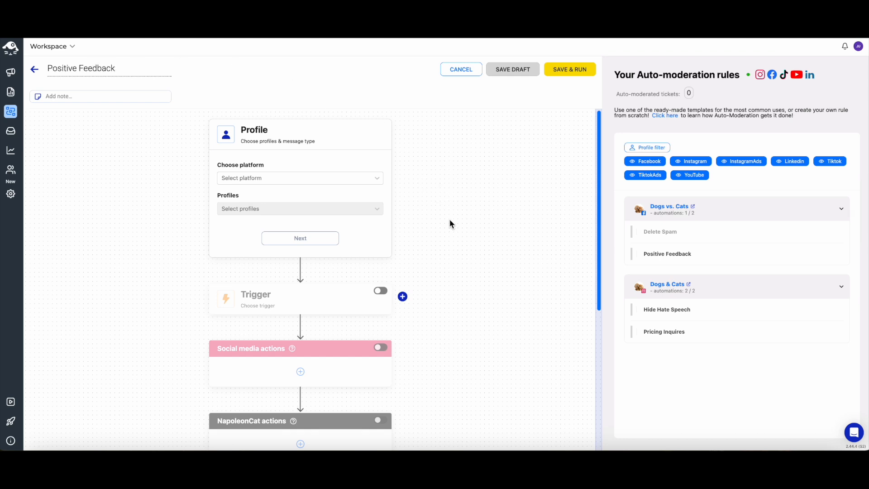
Set the rule's platform to Facebook and select the Dogs vs. Cats profile
click(362, 179)
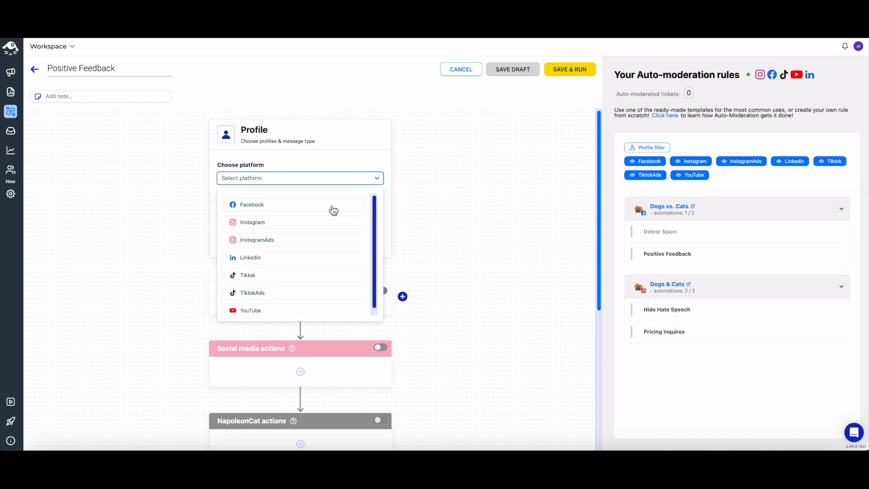
click(326, 209)
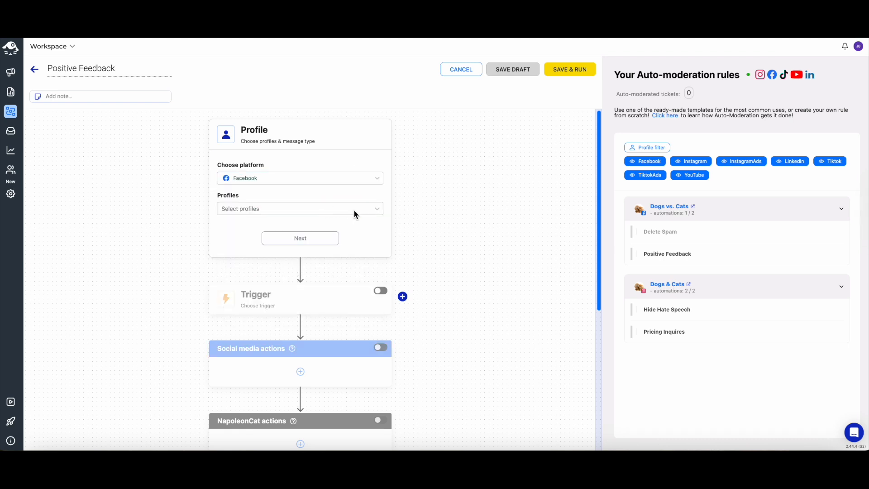
click(354, 210)
click(315, 250)
click(437, 233)
Set the message type to Organic comments and the condition to Text only, and complete the Profile section
click(297, 254)
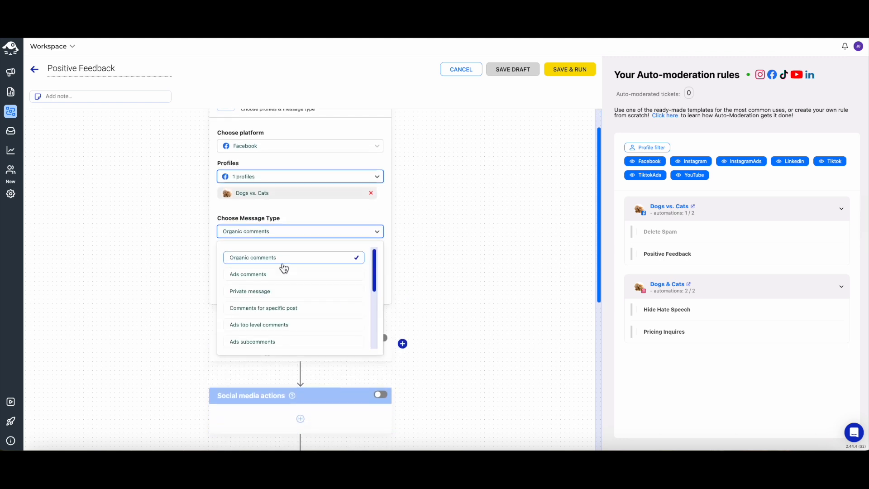
click(284, 260)
click(316, 264)
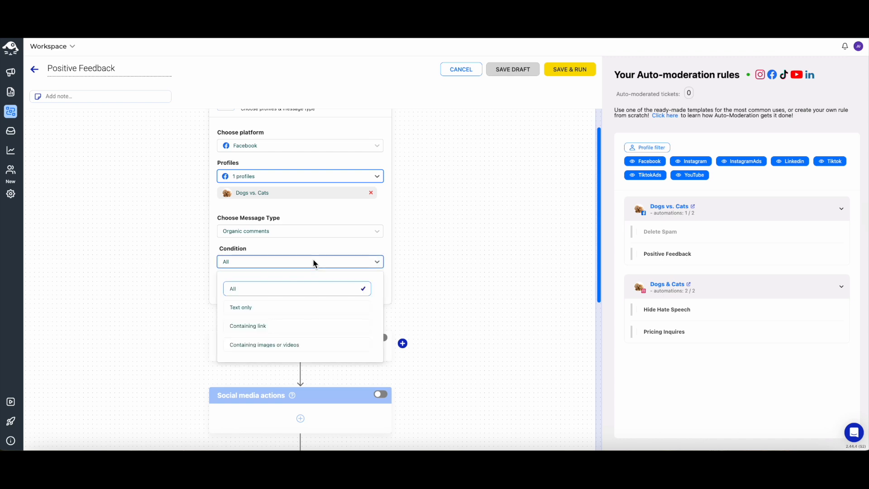
click(297, 309)
scroll(418, 282, up, 1)
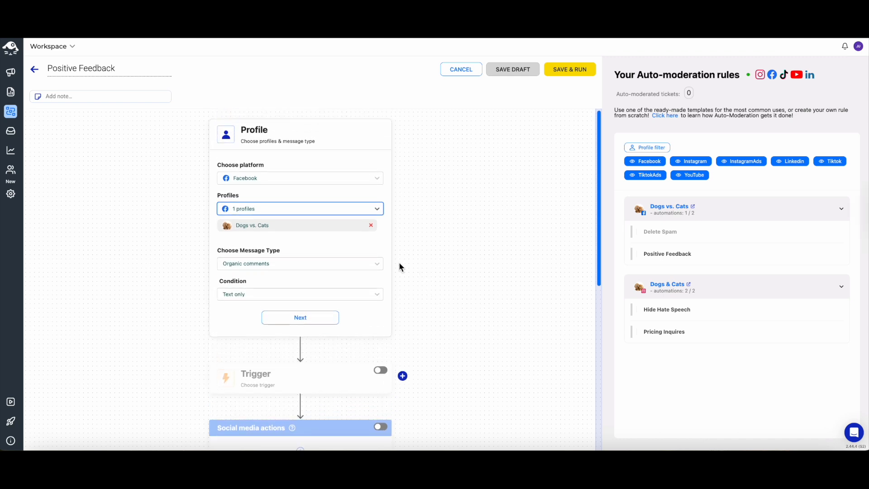
click(324, 321)
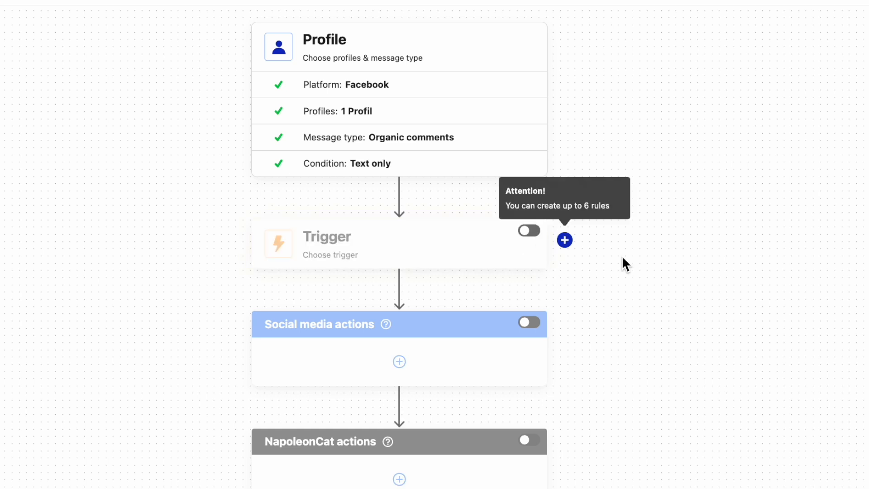
Enable the rule's trigger and view the available sentiment options without choosing one
click(537, 231)
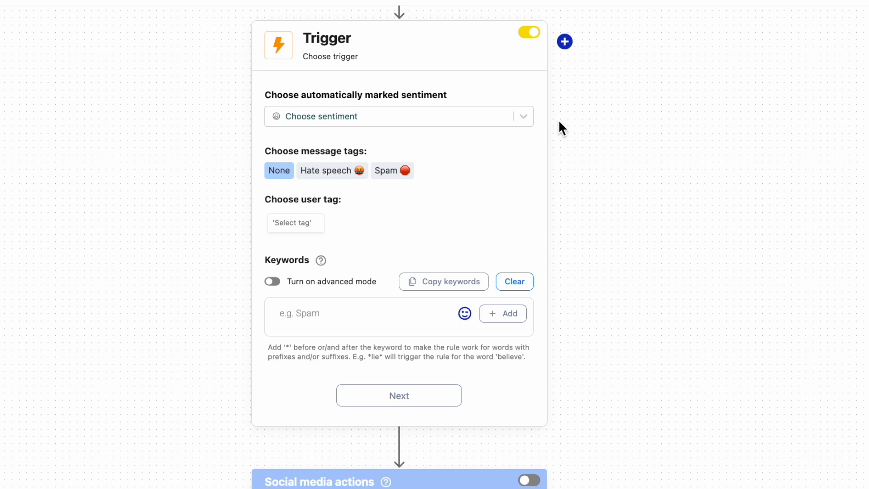
click(521, 123)
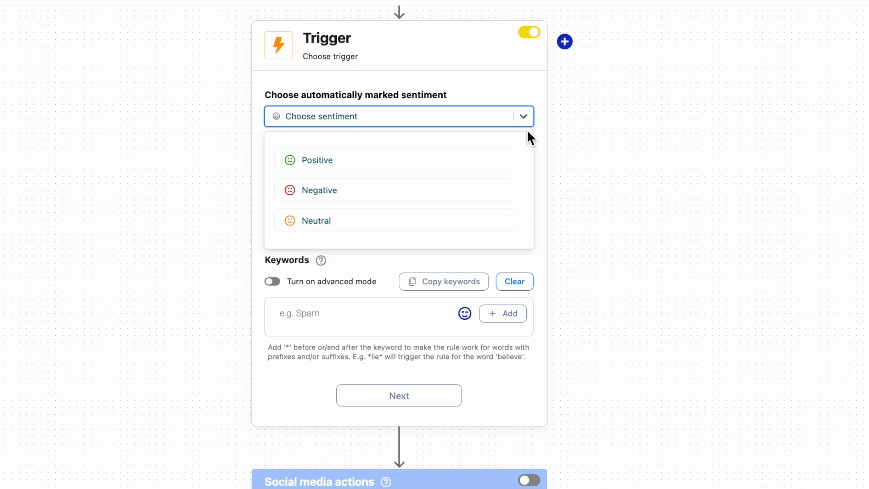
click(553, 148)
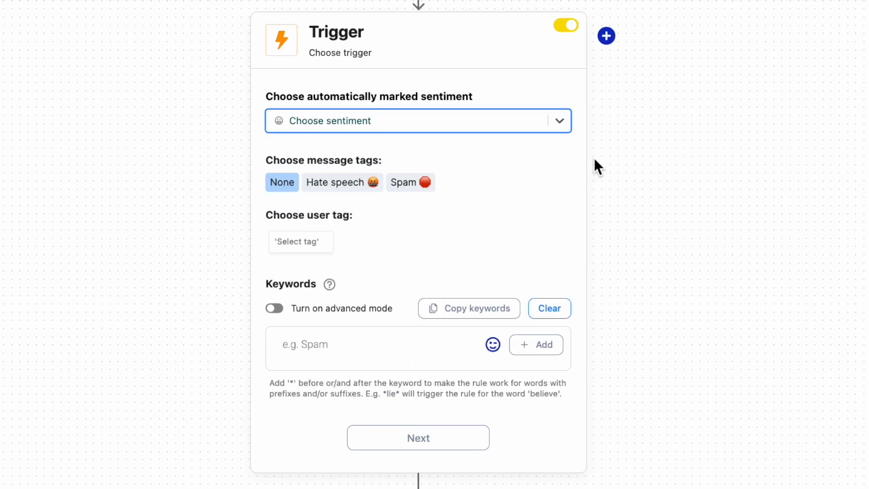
Try the Hate speech and Spam message tags, restore None, and view the user tag choices without selecting any
click(356, 189)
click(408, 187)
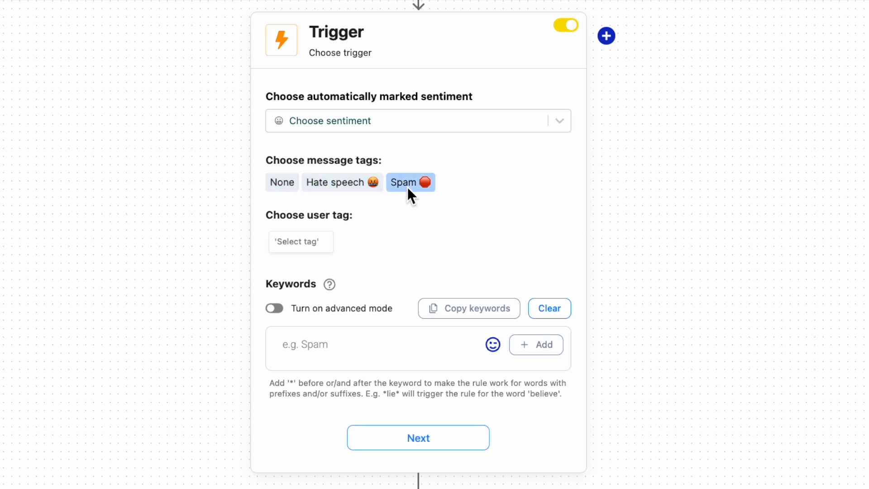
click(276, 185)
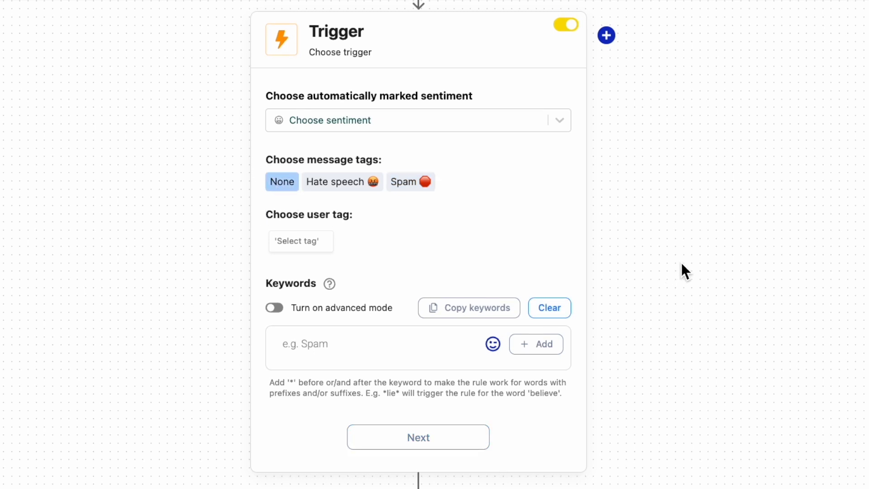
click(324, 247)
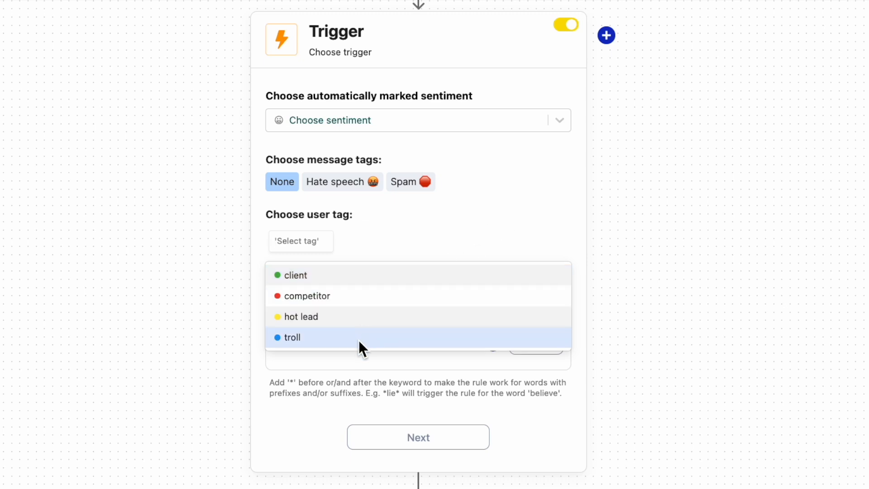
click(425, 245)
Add the trigger keywords happy, good and perfect
text(good)
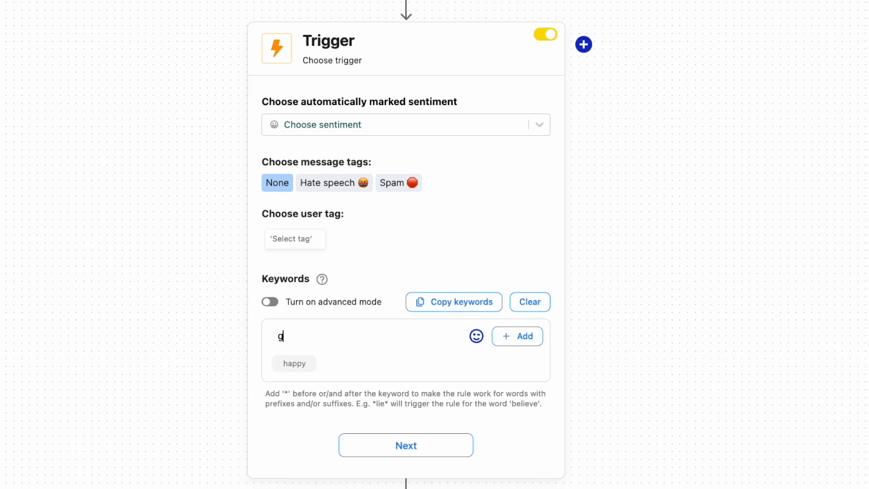
key(Return)
text(perfect)
key(Return)
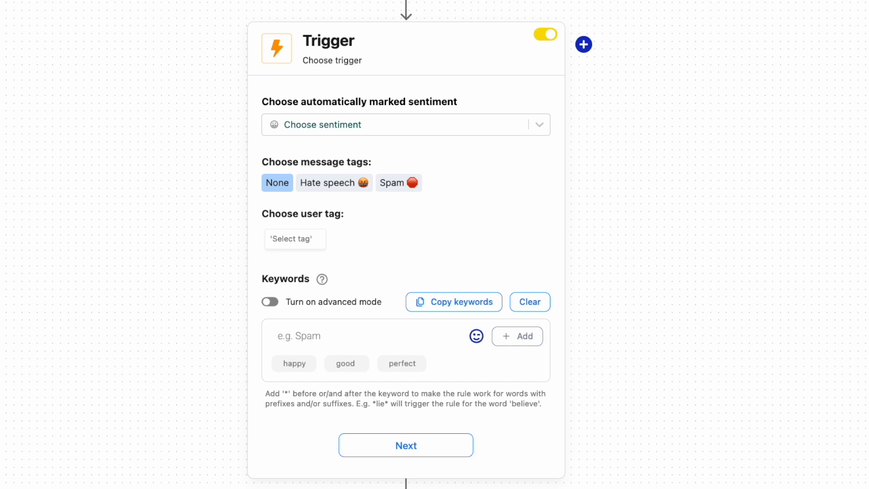
Turn on advanced mode for the trigger keywords and review the search query operators
click(272, 302)
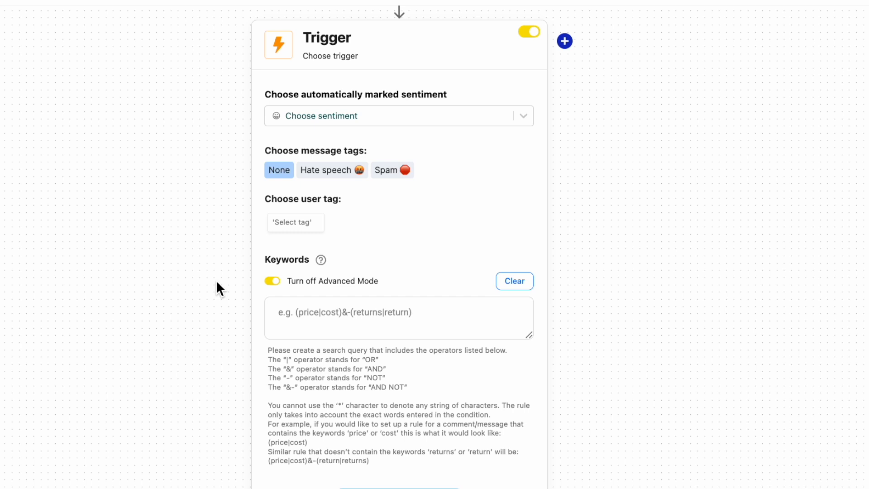
scroll(216, 279, down, 2)
scroll(216, 280, up, 2)
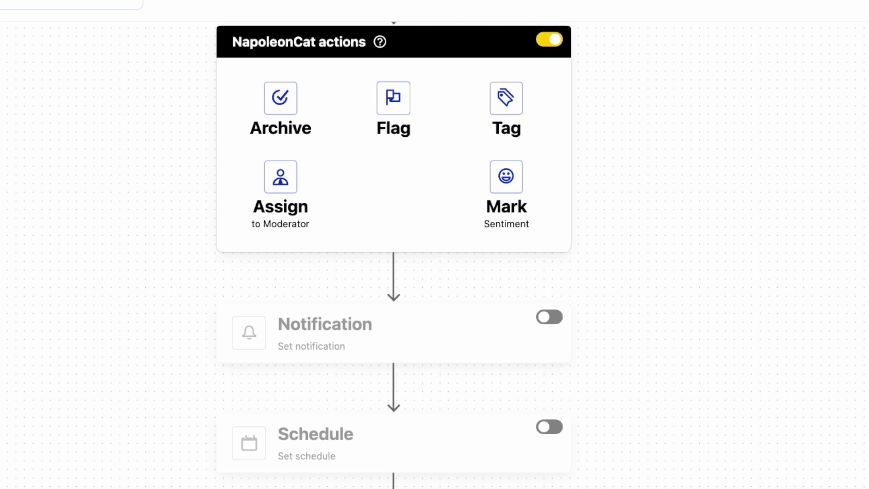
Add an Assign to Moderator action and choose a user as the moderator
click(272, 181)
click(329, 226)
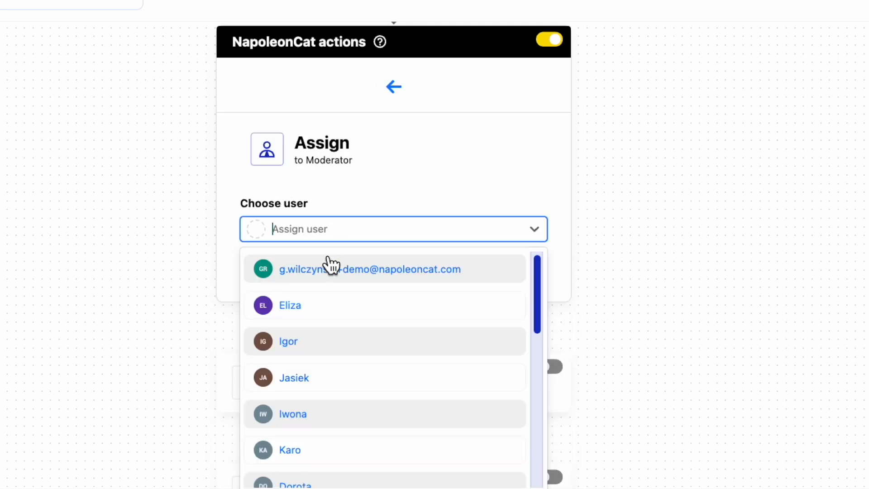
click(322, 322)
click(393, 268)
Add a Mark Sentiment action that marks the comments as Positive
click(356, 294)
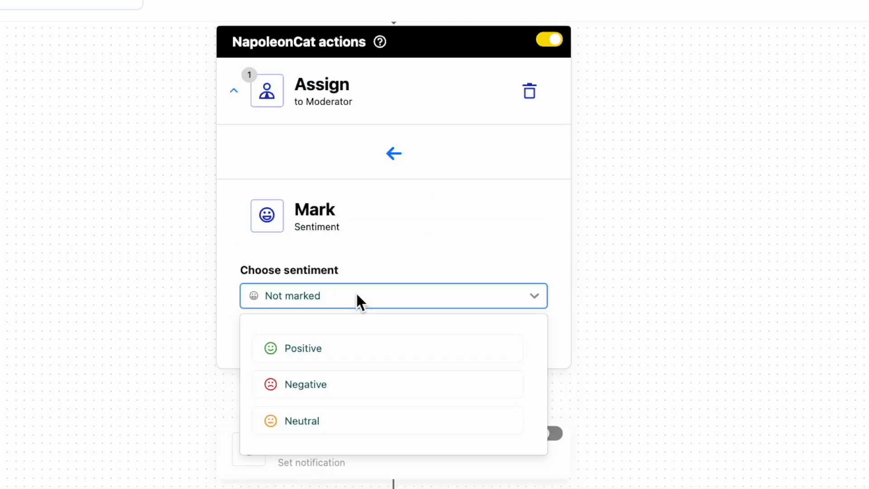
click(355, 349)
click(452, 340)
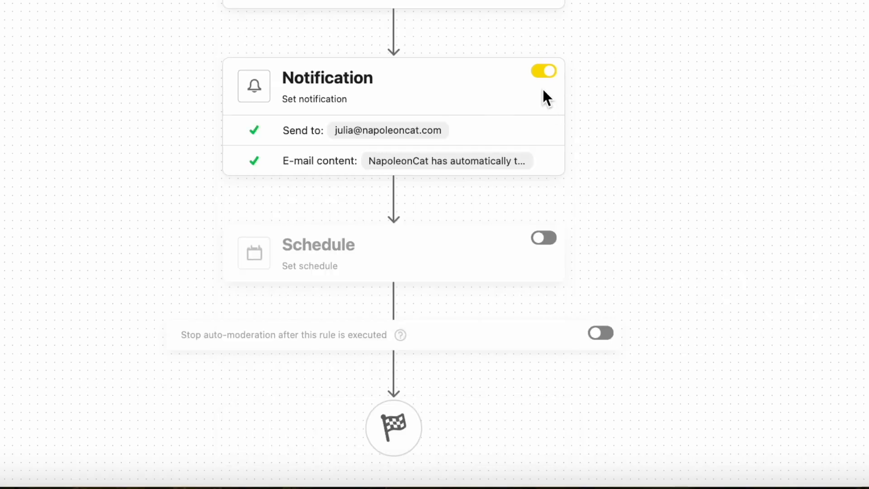
Enable the rule's schedule and set a date schedule starting 03.12.2025 with no end date
click(543, 239)
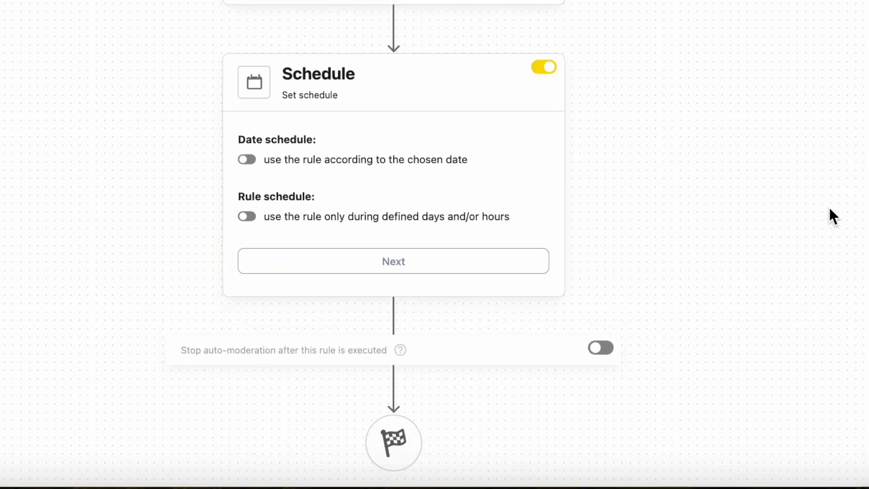
click(248, 144)
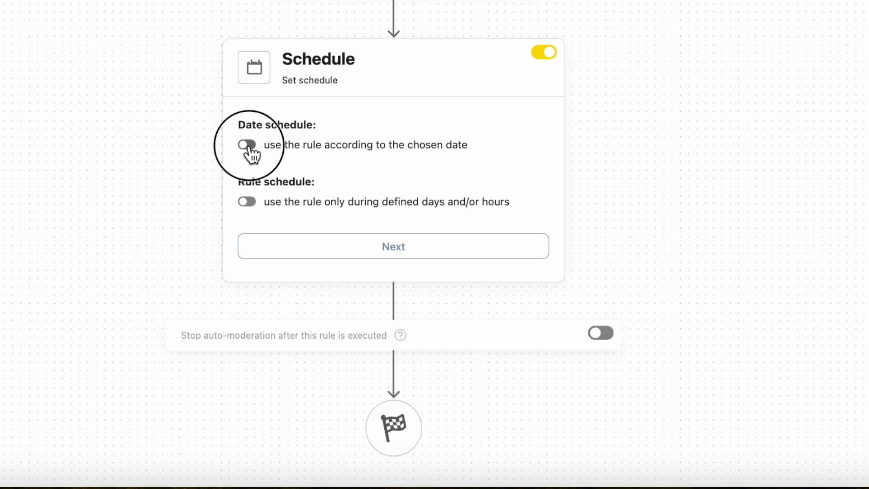
click(246, 167)
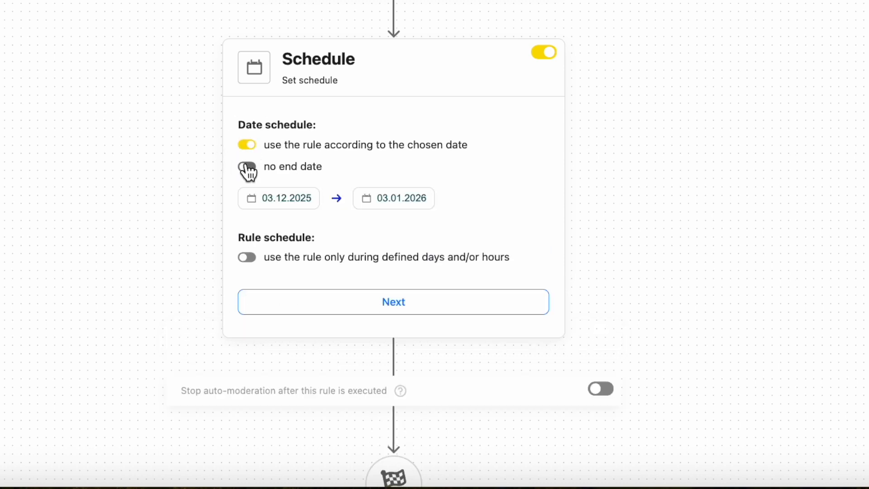
Restrict the rule to defined days and hours, selecting hours 18 through 23 on Monday
click(247, 257)
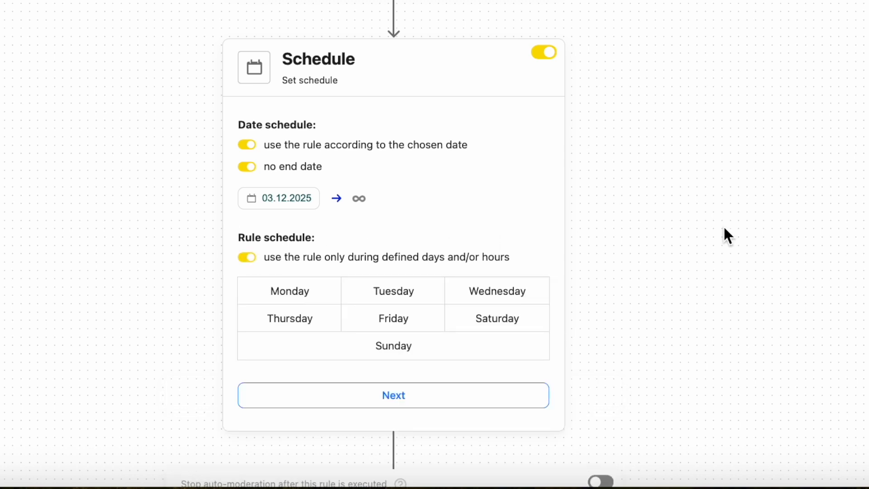
scroll(723, 237, down, 1)
click(337, 250)
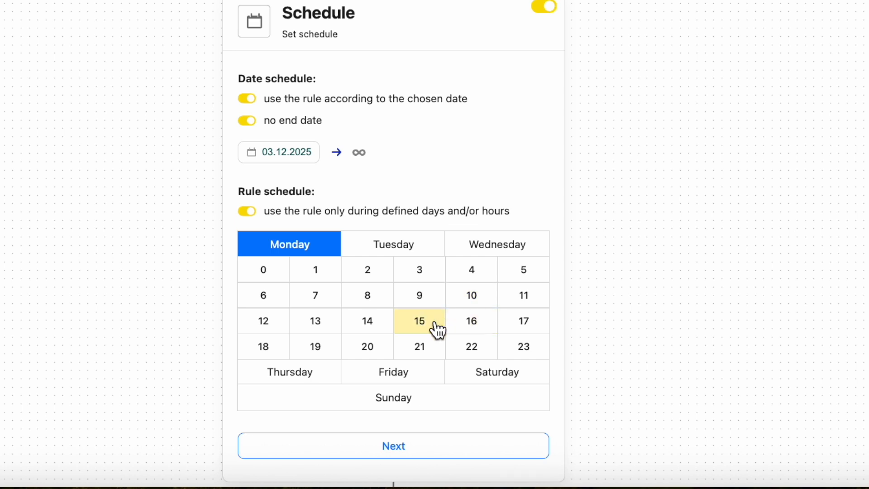
drag(262, 356, 531, 356)
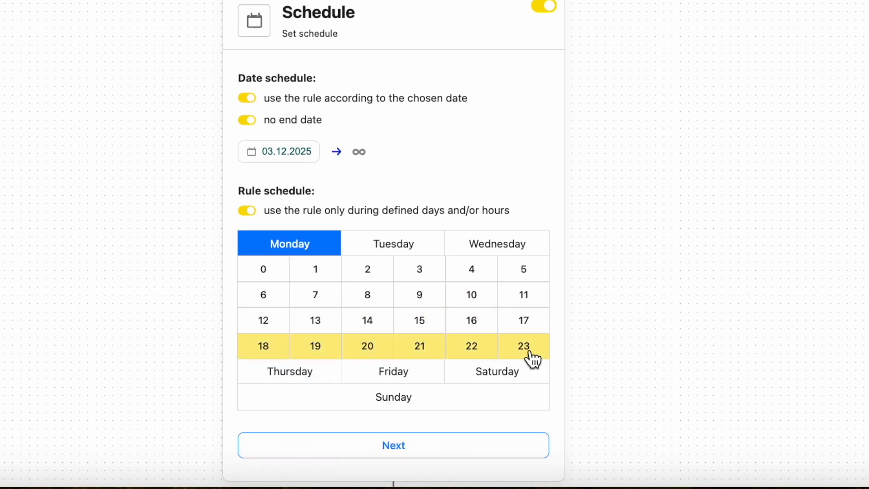
Select hours 18 through 23 on Thursday and evening hours on Sunday for the rule schedule
click(290, 378)
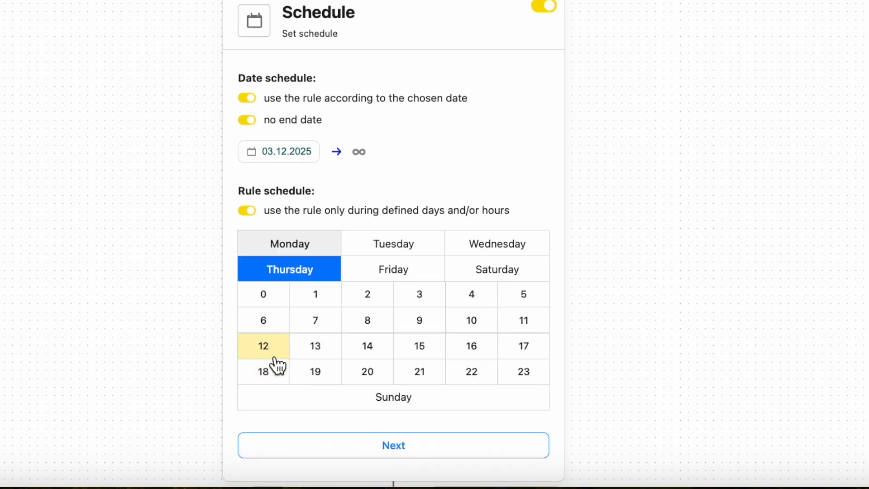
drag(278, 378, 520, 386)
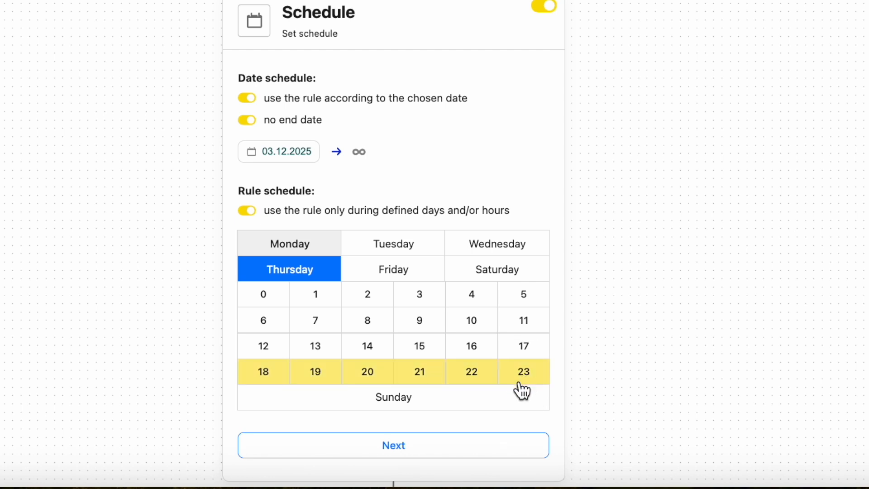
click(474, 398)
drag(253, 403, 495, 416)
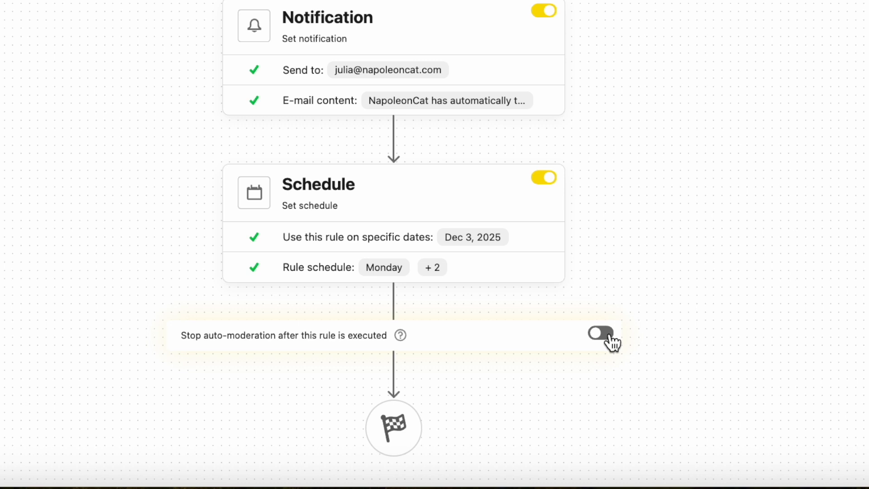
Stop auto-moderation after this rule is executed, and save and run the rule
click(607, 337)
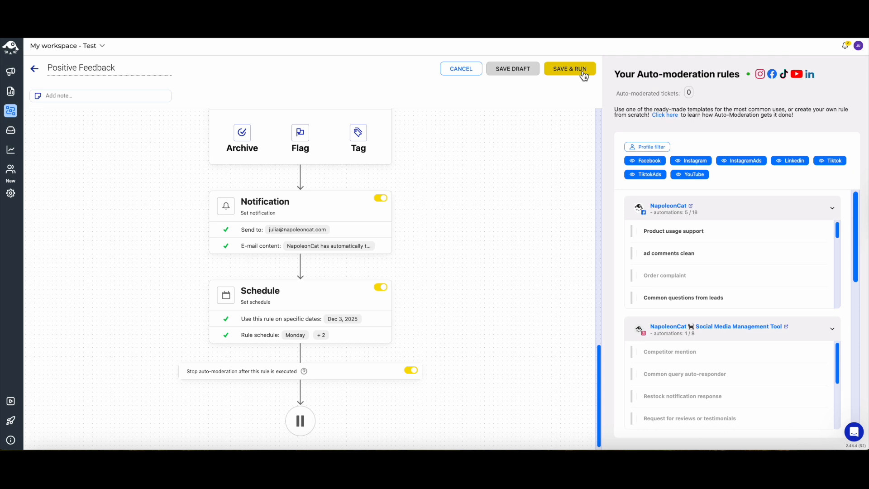
click(583, 74)
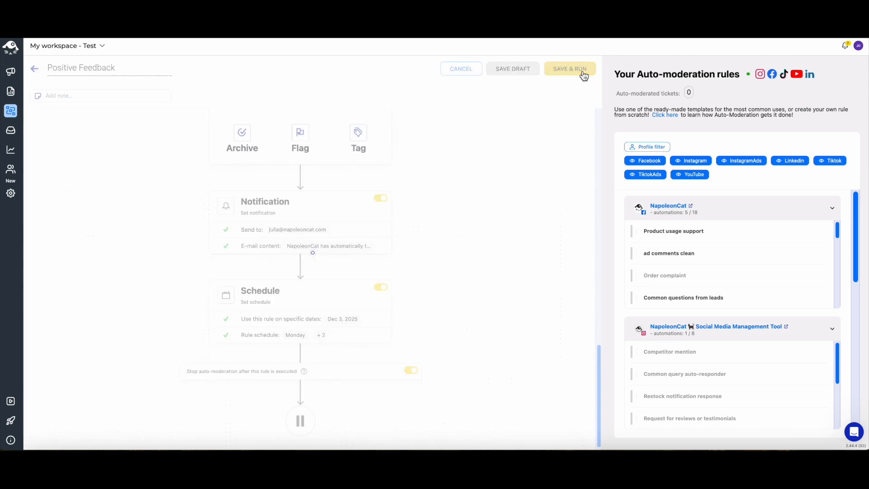